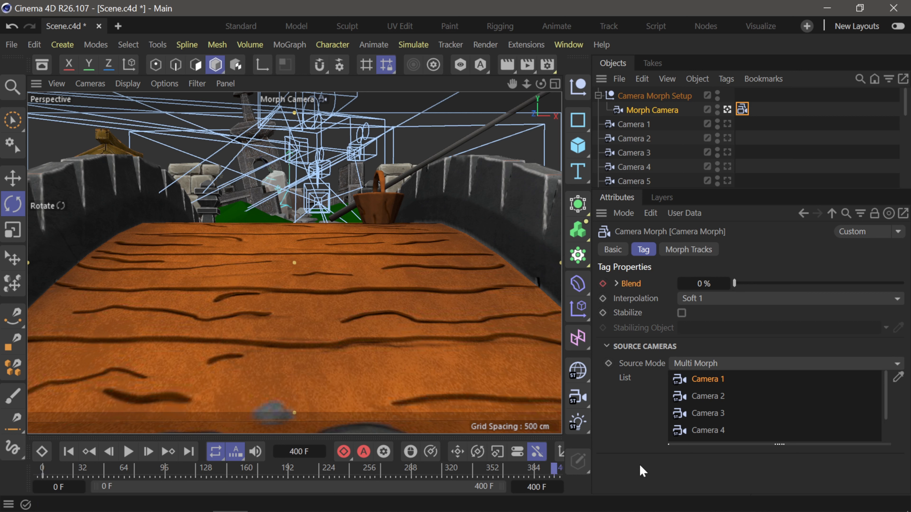
# - Keyframe the Camera Morph tag's Blend at 100% on frame 400 and play back the camera animation
pyautogui.moveTo(742, 284); pyautogui.dragTo(719, 315)
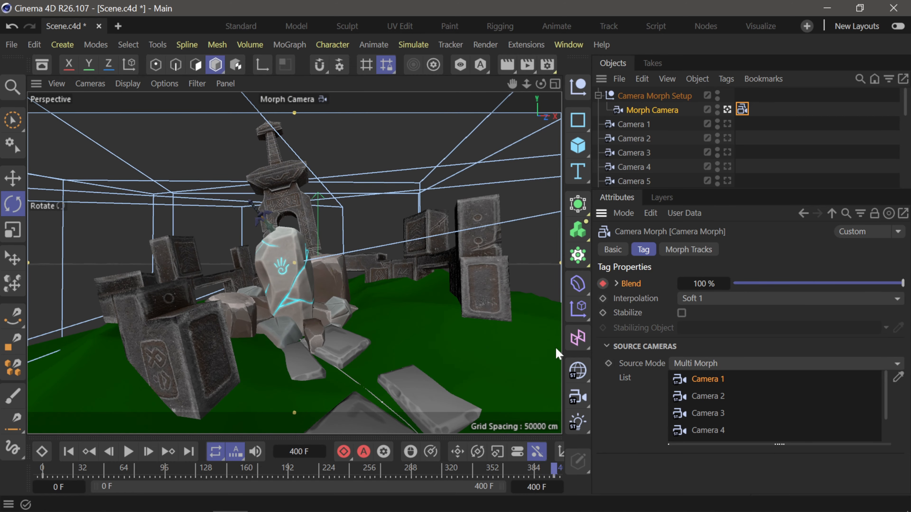
pyautogui.click(128, 451)
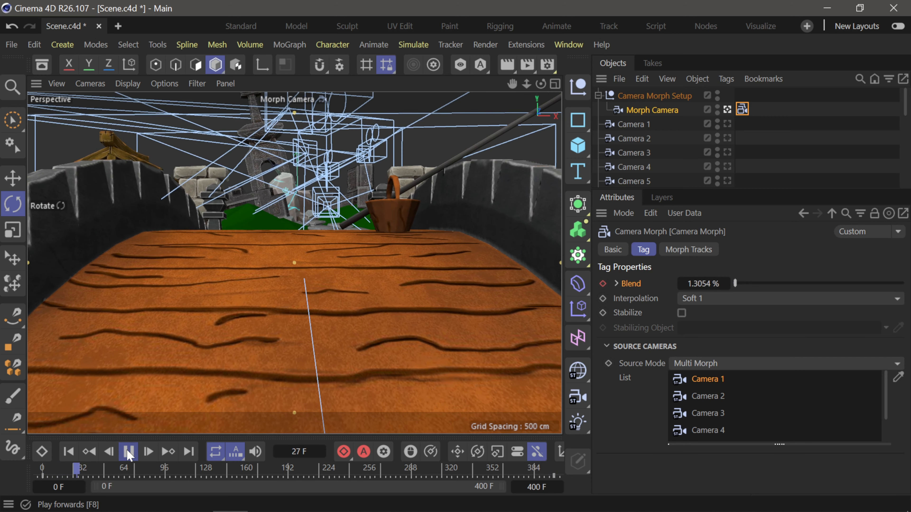
pyautogui.click(128, 452)
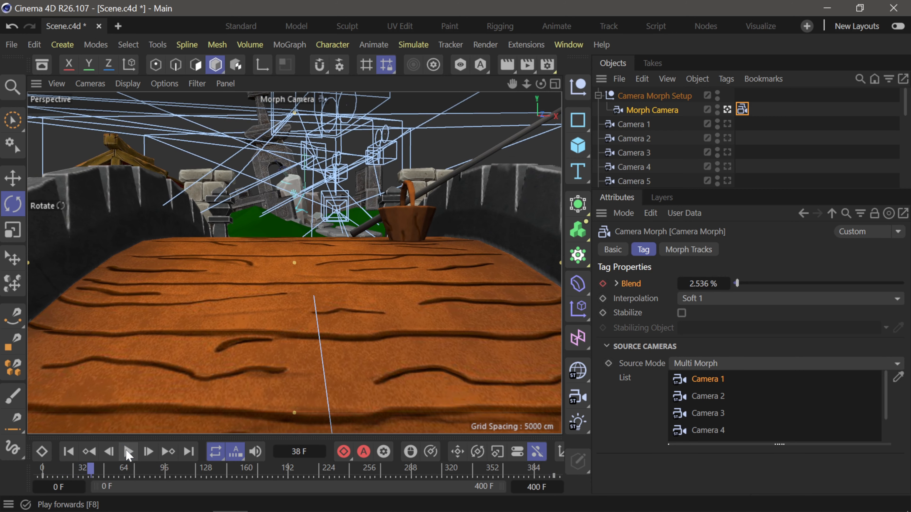
# - Inspect the camera path over the bridge in the Top view while scrubbing the animation
pyautogui.click(555, 84)
pyautogui.click(555, 85)
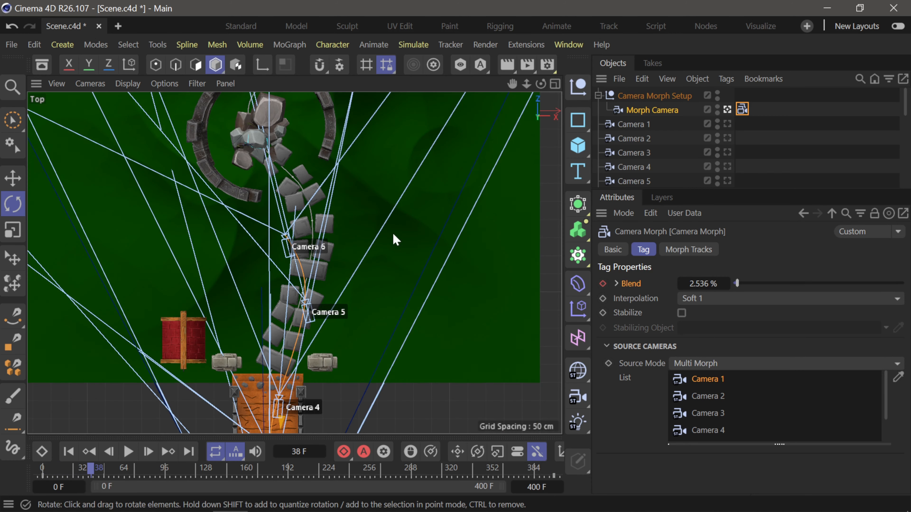
pyautogui.scroll(-6, 342, 319)
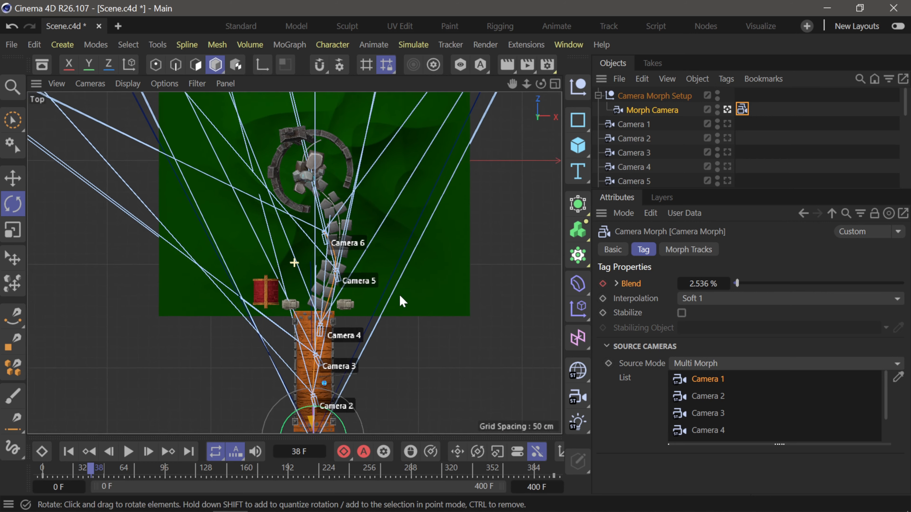
pyautogui.scroll(4, 332, 339)
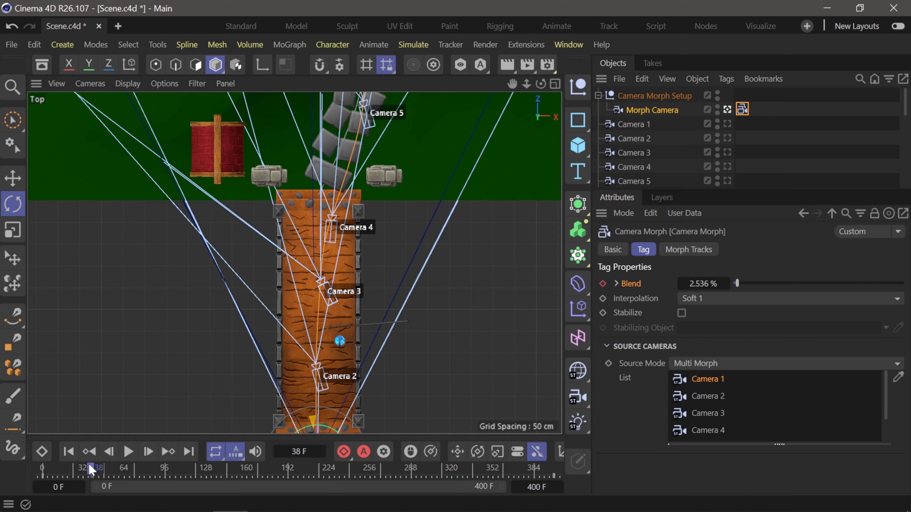
pyautogui.moveTo(122, 476)
pyautogui.mouseDown()
pyautogui.moveTo(334, 482)
pyautogui.moveTo(280, 494)
pyautogui.moveTo(392, 486)
pyautogui.moveTo(115, 488)
pyautogui.mouseUp()
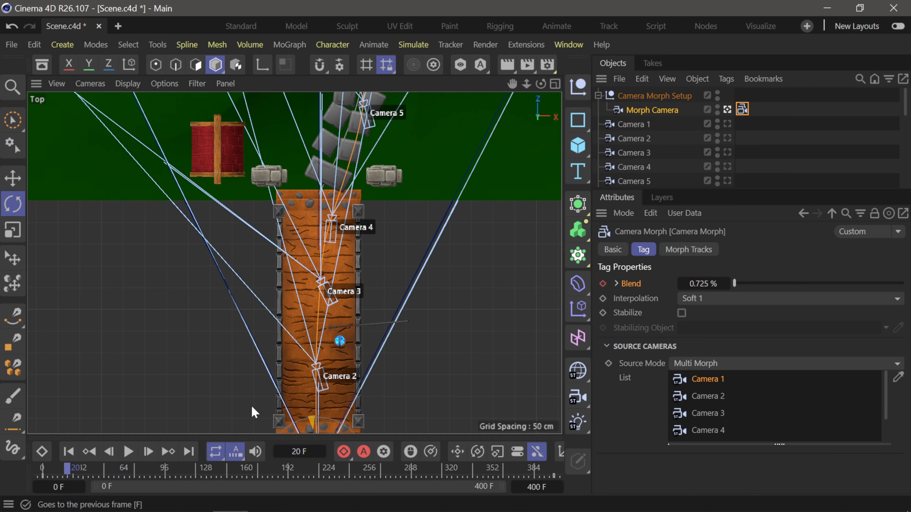
# - Hide Camera 1 through Camera 6 in both the editor and the renderer, leaving the Morph Camera visible
pyautogui.moveTo(693, 190); pyautogui.dragTo(692, 252)
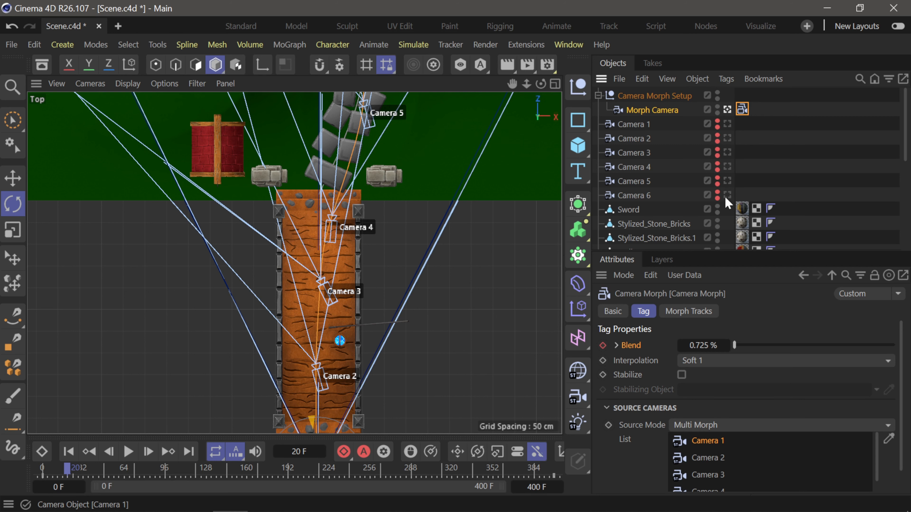
pyautogui.scroll(-2, 448, 248)
pyautogui.keyDown('alt'); pyautogui.moveTo(463, 254); pyautogui.dragTo(446, 301, button='middle'); pyautogui.keyUp('alt')
pyautogui.scroll(-1, 445, 301)
pyautogui.scroll(-1, 426, 302)
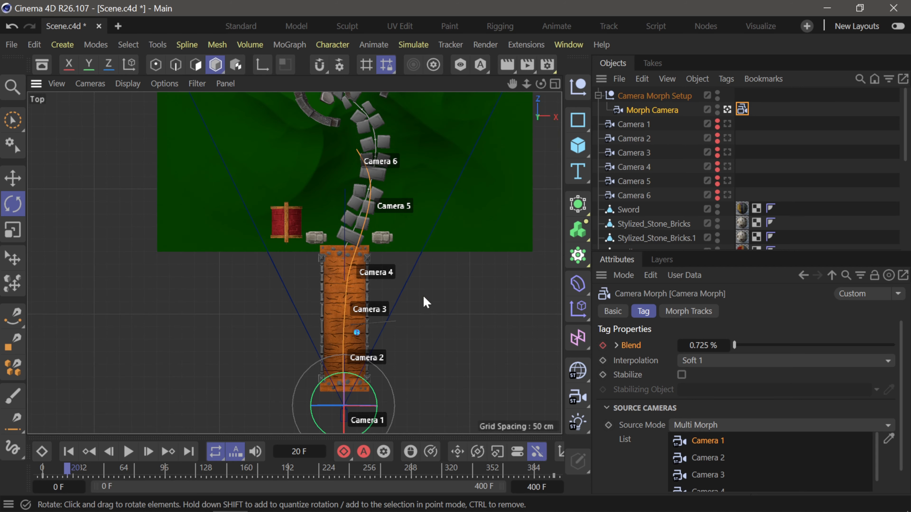
# - Scrub the start of the morph path in the Top view and return to the maximized Perspective view
pyautogui.moveTo(43, 471)
pyautogui.mouseDown()
pyautogui.moveTo(410, 472)
pyautogui.moveTo(516, 455)
pyautogui.moveTo(427, 468)
pyautogui.moveTo(195, 474)
pyautogui.moveTo(122, 495)
pyautogui.moveTo(36, 498)
pyautogui.moveTo(399, 498)
pyautogui.moveTo(359, 488)
pyautogui.moveTo(55, 477)
pyautogui.mouseUp()
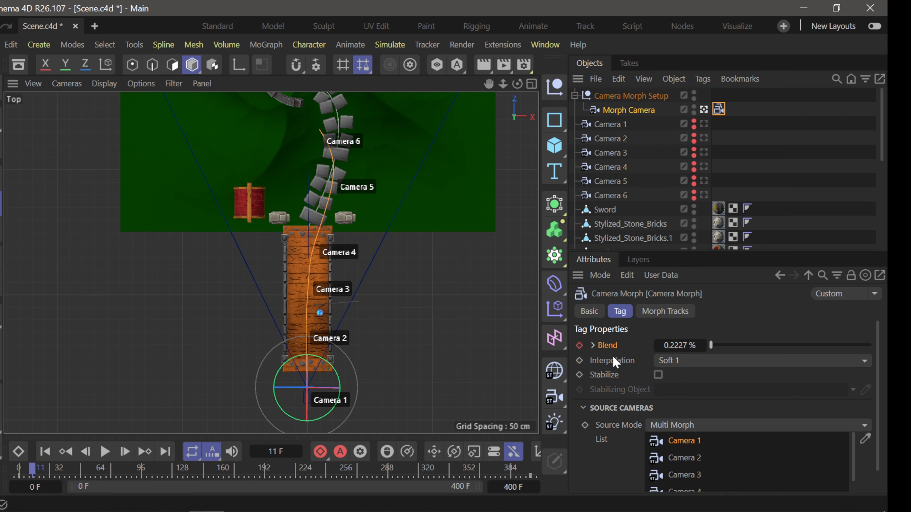
pyautogui.click(533, 89)
pyautogui.click(266, 85)
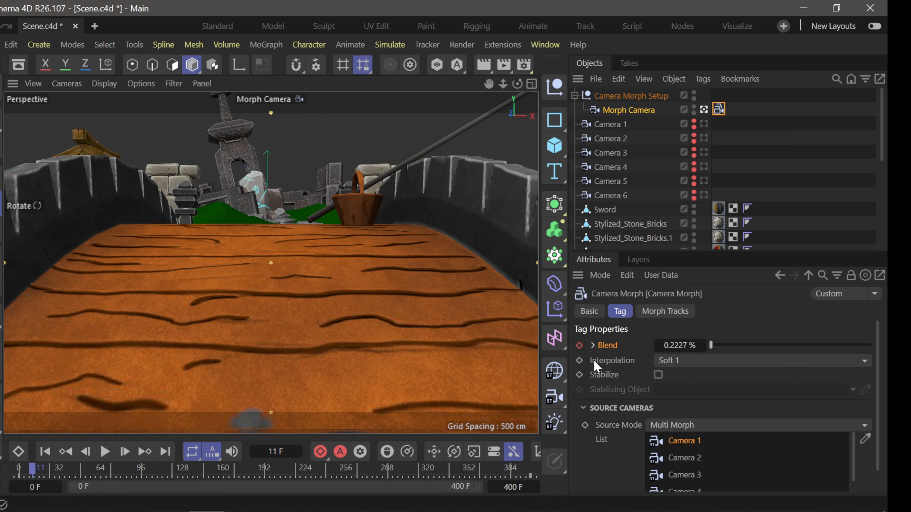
# - Set the Camera Morph interpolation to Soft 2 and play the animation from the first frame
pyautogui.click(669, 361)
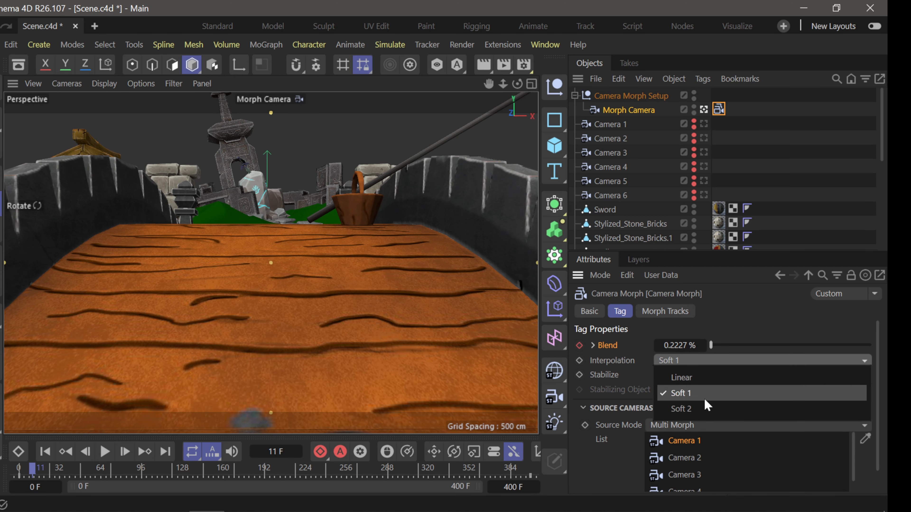
pyautogui.click(687, 406)
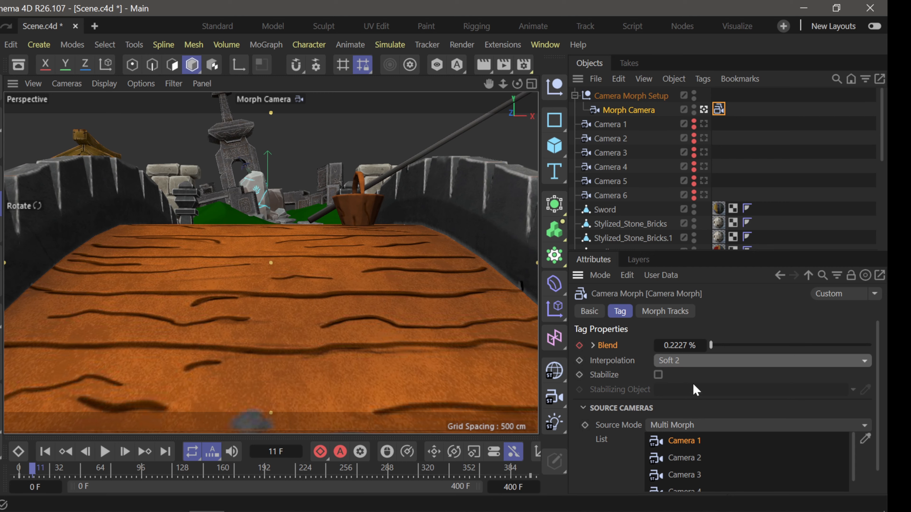
pyautogui.click(43, 458)
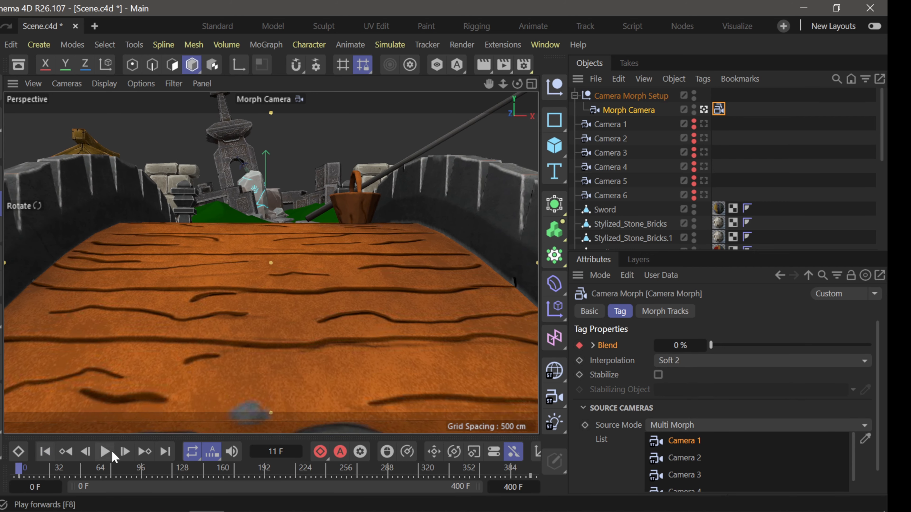
pyautogui.click(105, 452)
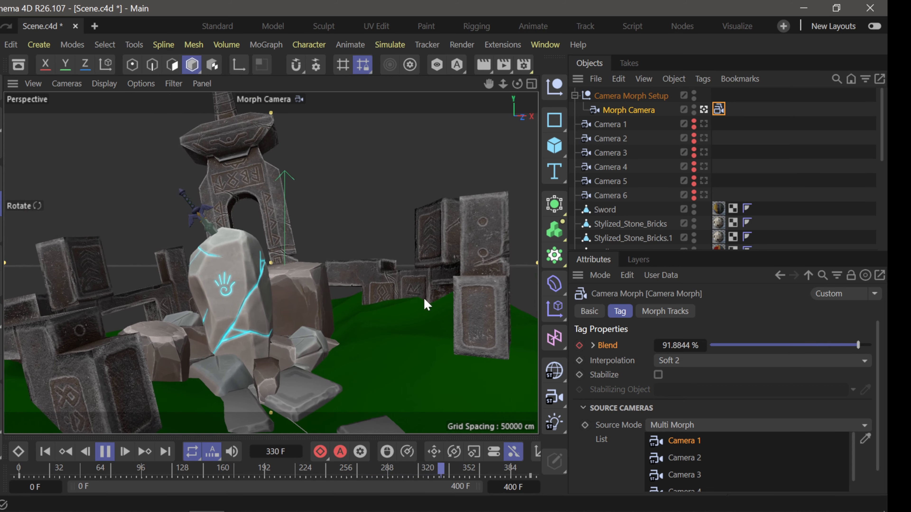
pyautogui.click(112, 452)
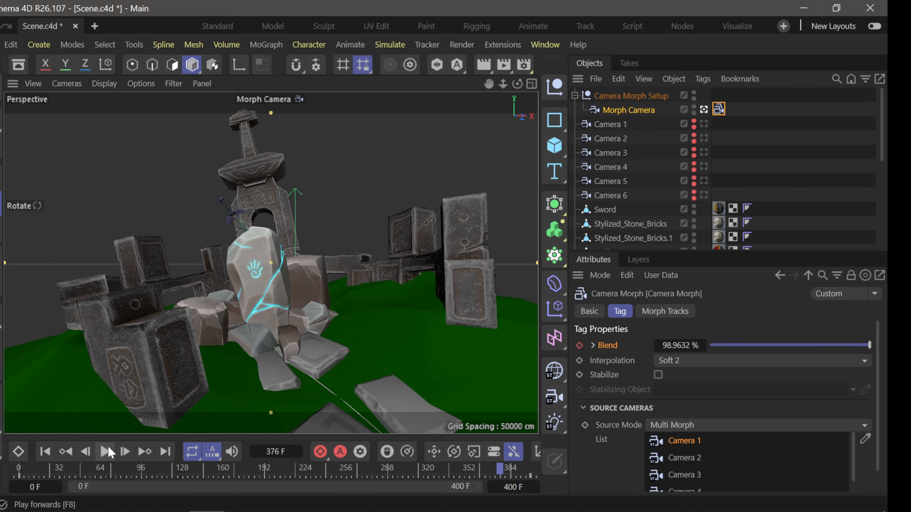
# - Set the Camera Morph interpolation to Linear and play the animation to compare the movement
pyautogui.click(694, 360)
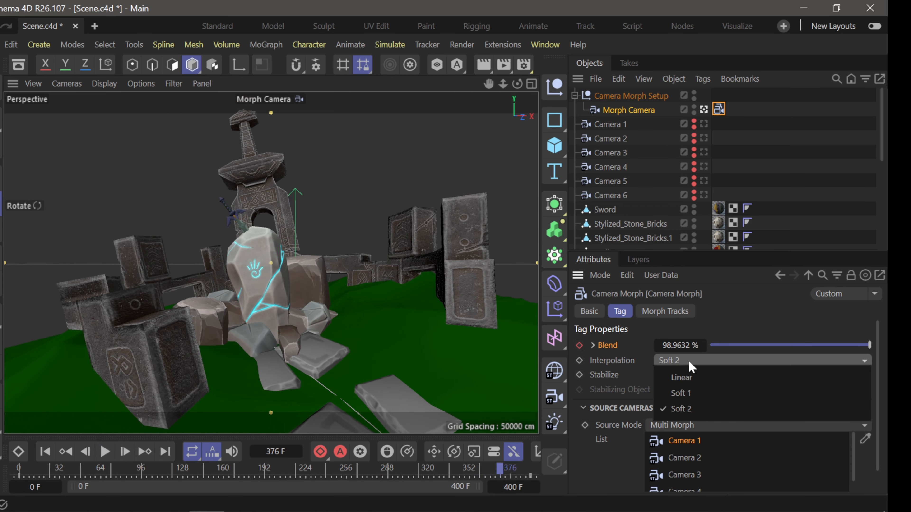
pyautogui.click(693, 377)
pyautogui.click(83, 452)
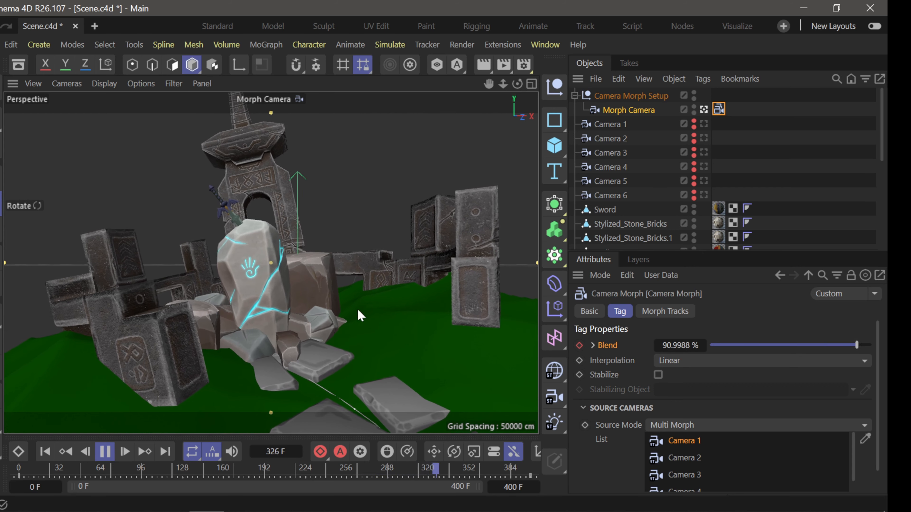
pyautogui.click(104, 451)
# - Set the Camera Morph interpolation to Soft 1 and preview the animation from the first frame
pyautogui.click(686, 360)
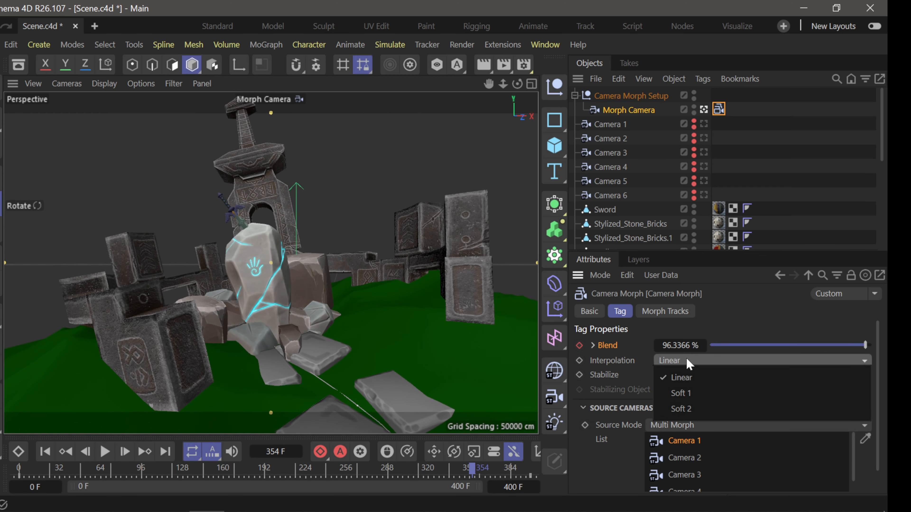
pyautogui.click(694, 398)
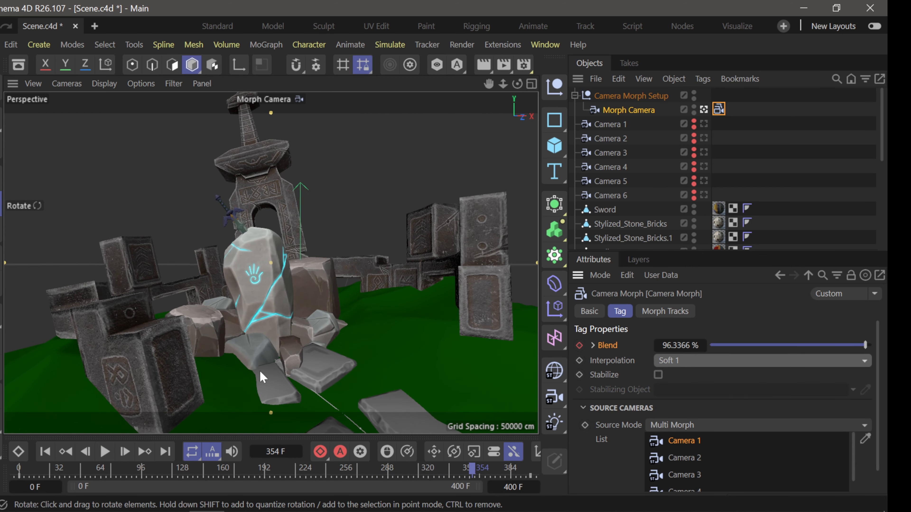
pyautogui.click(45, 451)
pyautogui.click(105, 453)
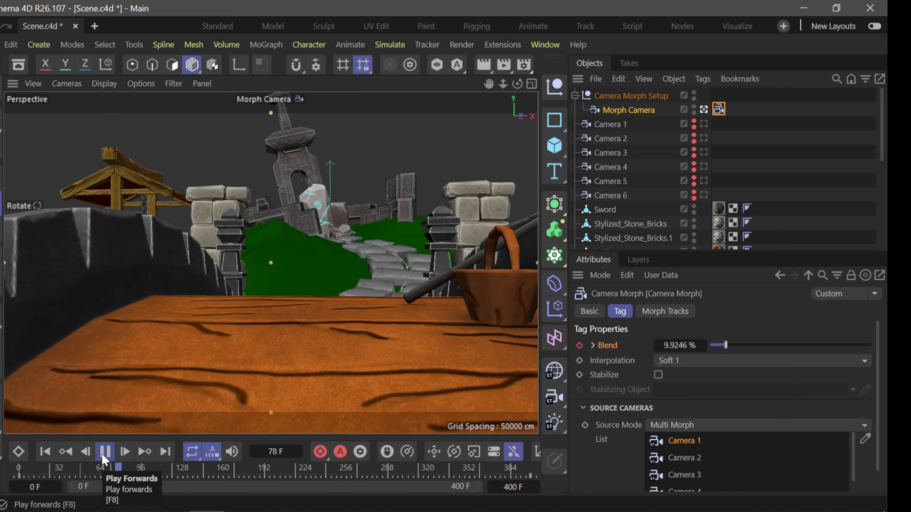
pyautogui.click(104, 452)
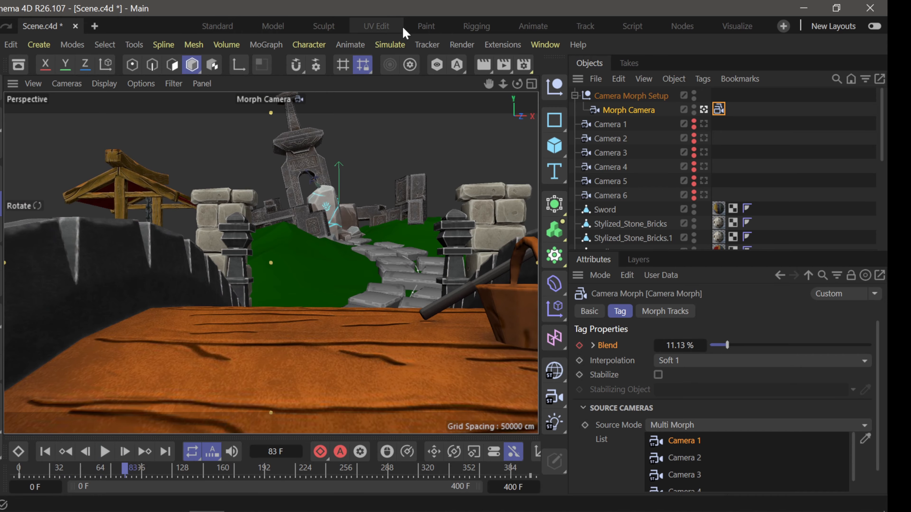
# - Switch to the Animate layout and apply easing to the Camera Morph keyframe at frame 0
pyautogui.click(533, 26)
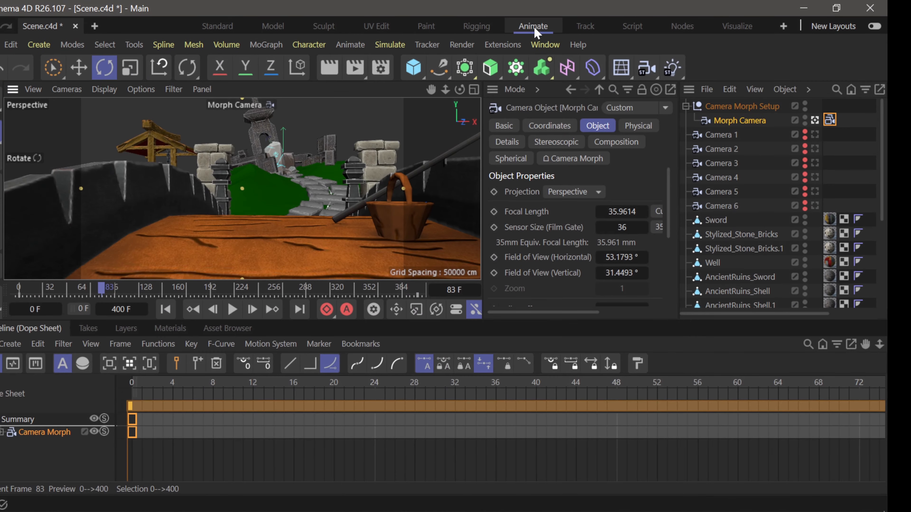
pyautogui.moveTo(120, 432); pyautogui.dragTo(141, 433)
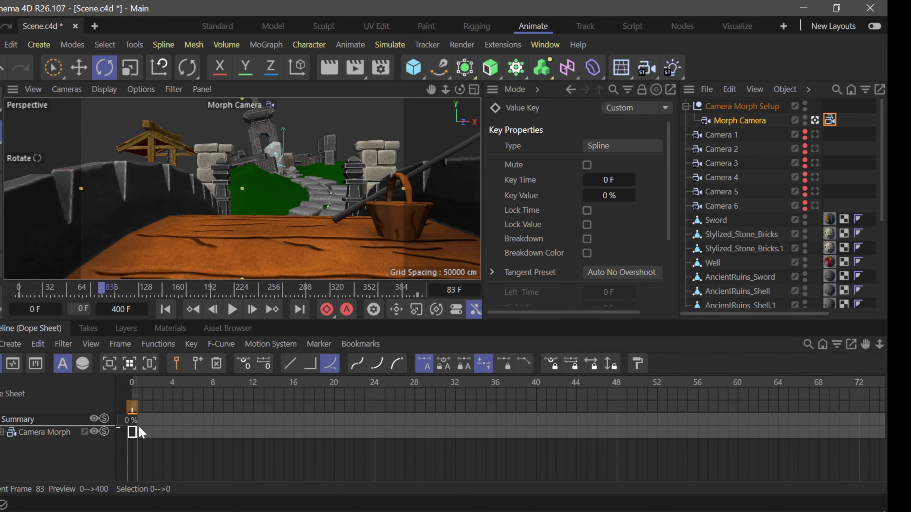
pyautogui.click(356, 363)
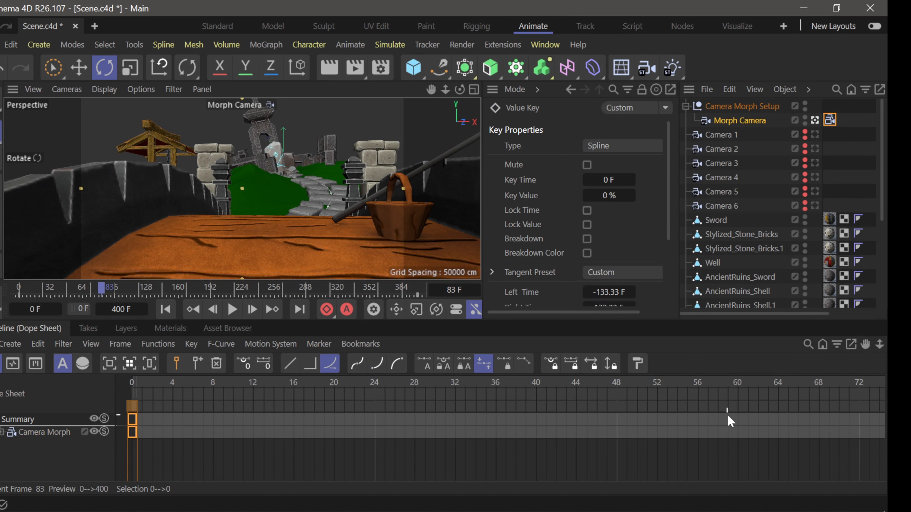
# - Apply easing to the Camera Morph keyframe at frame 400 and play back the animation from the start
pyautogui.press('h')
pyautogui.moveTo(837, 459); pyautogui.dragTo(881, 412)
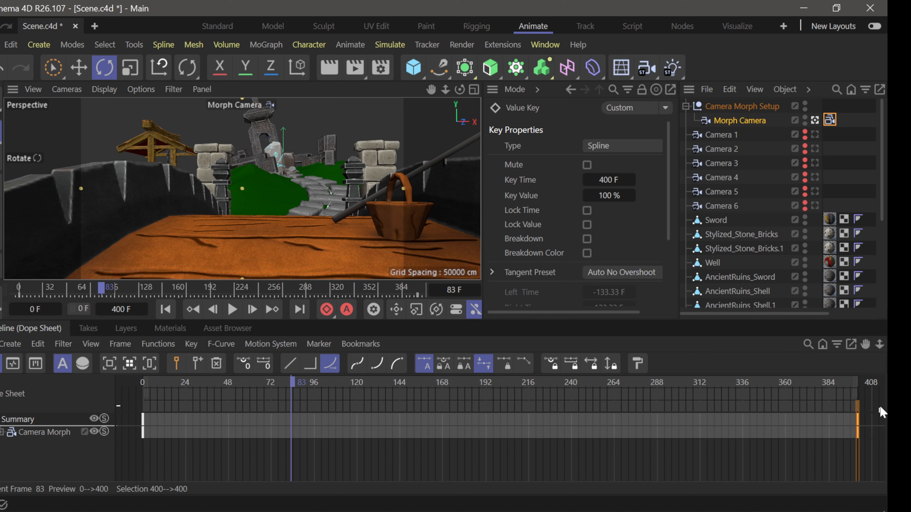
pyautogui.click(168, 310)
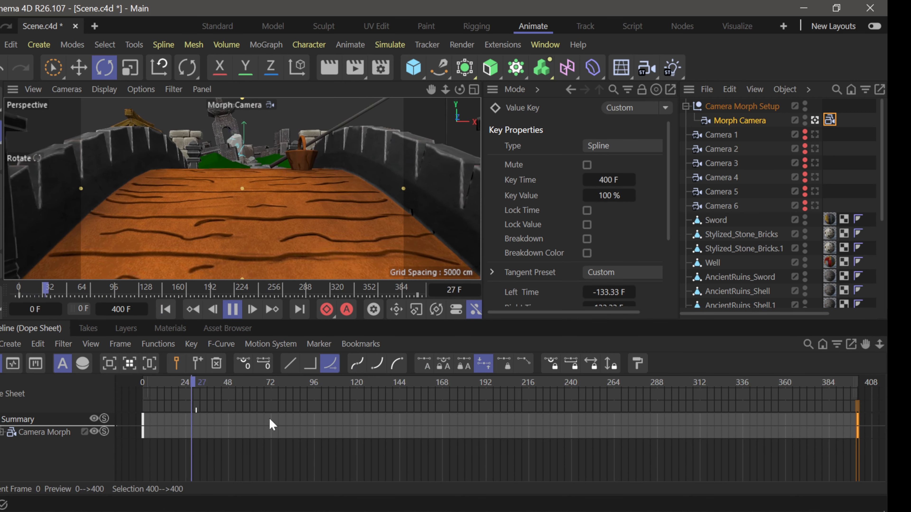
pyautogui.click(235, 310)
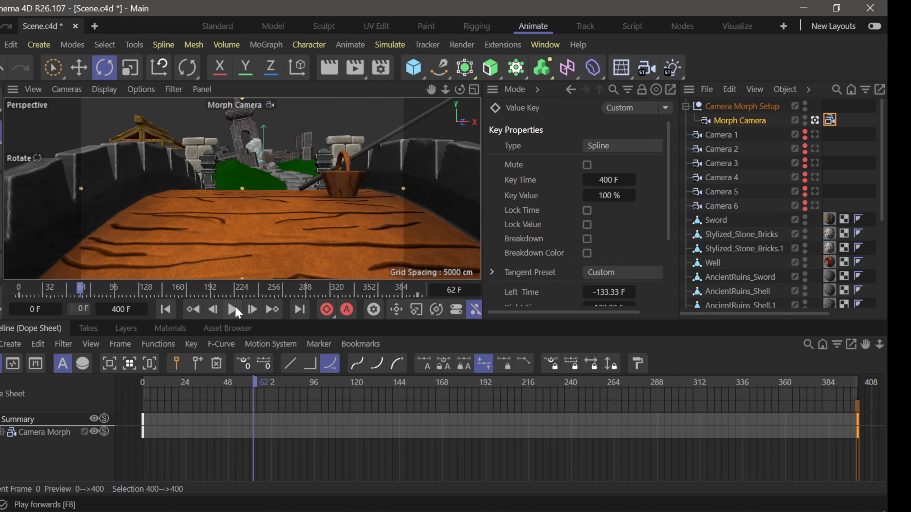
# - Display the Camera Morph F-curve, try lengthening the frame 400 key's tangent handle, and undo that adjustment
pyautogui.click(12, 364)
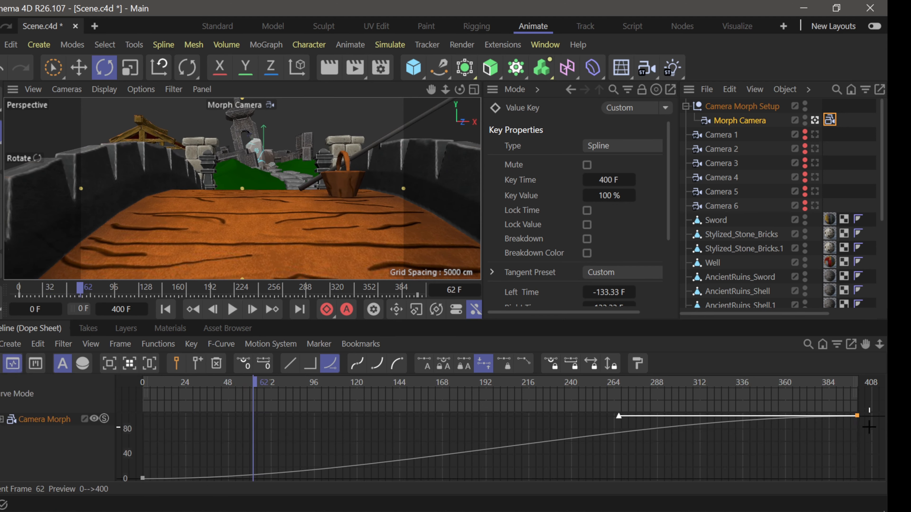
pyautogui.moveTo(619, 417); pyautogui.dragTo(463, 472)
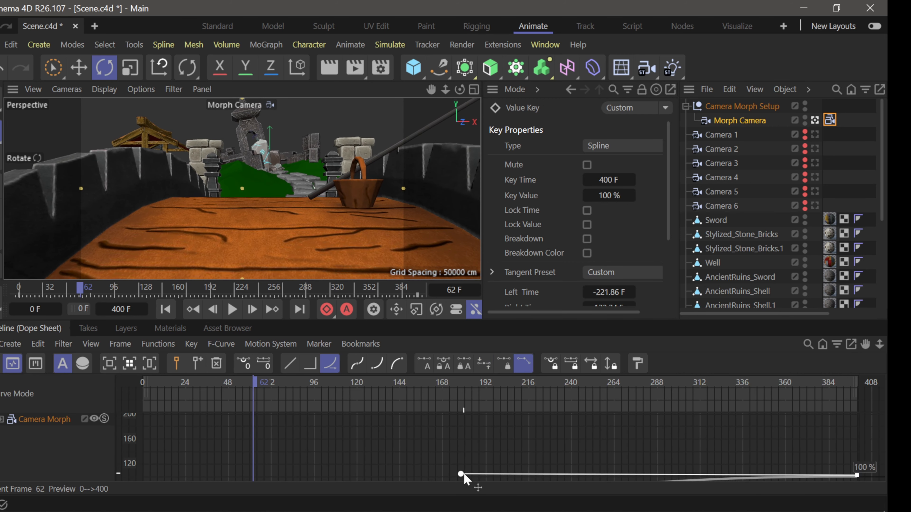
pyautogui.hotkey('ctrl', 'z')
pyautogui.scroll(-2, 495, 448)
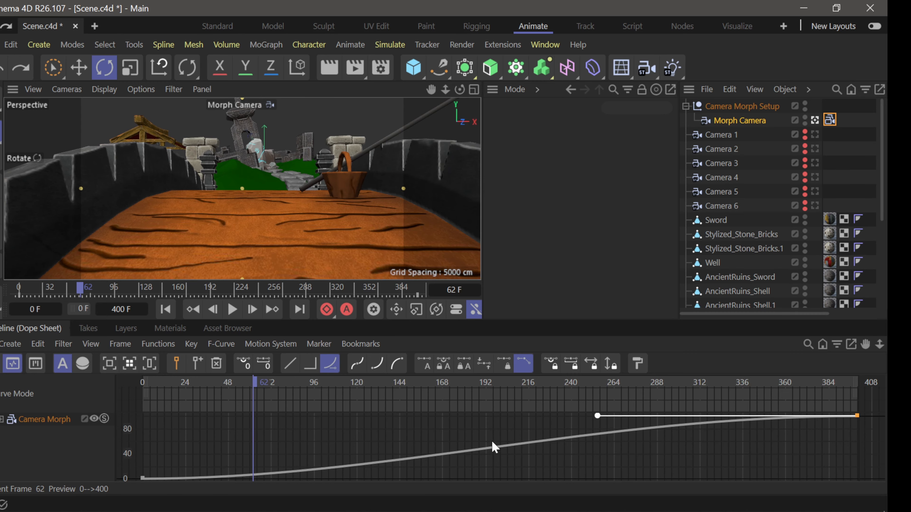